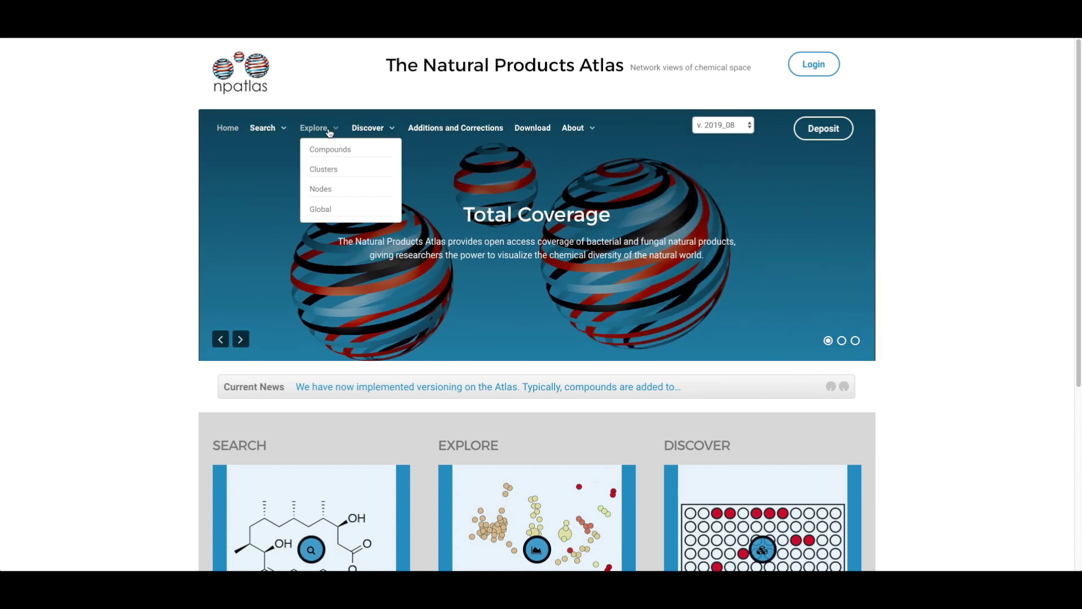
Step: Open the Compounds explorer and look up Abyssomicin C by compound name
click(327, 151)
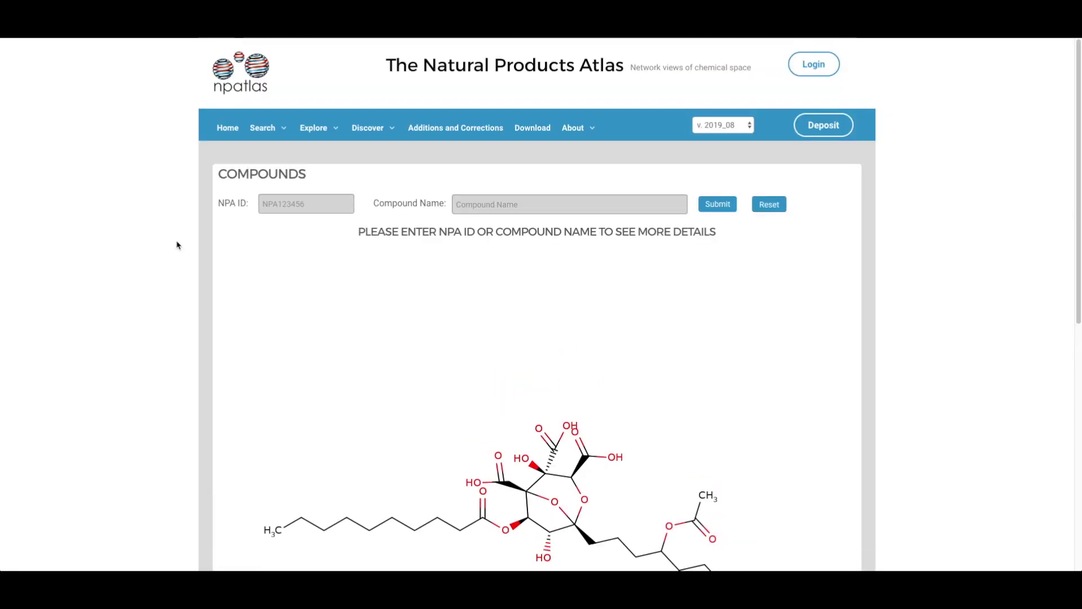
click(306, 200)
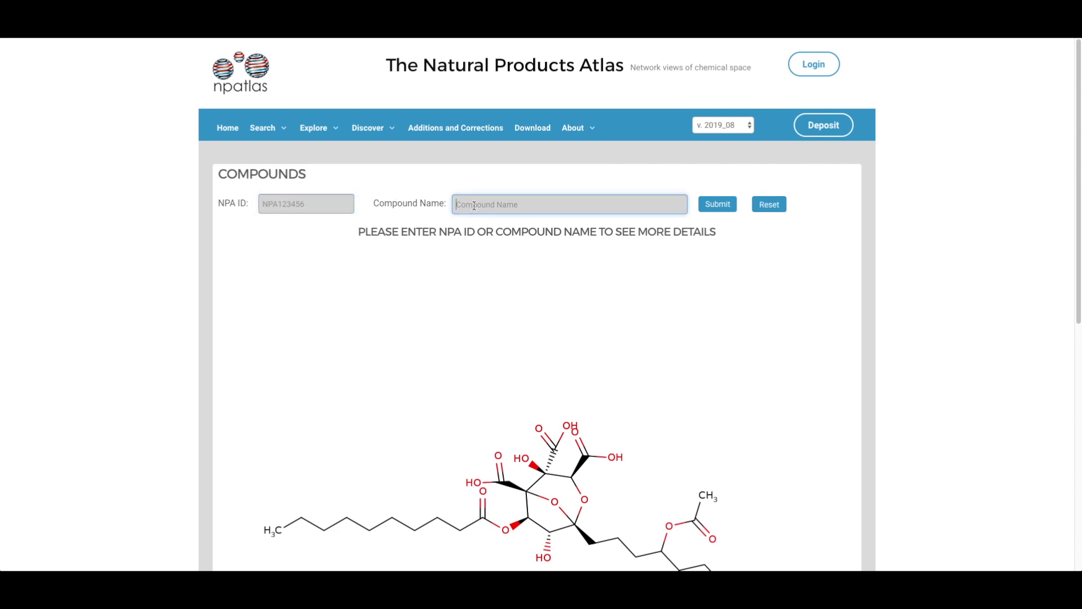
text(Aby)
key(Down)
key(Down)
key(Down)
key(Down)
key(Return)
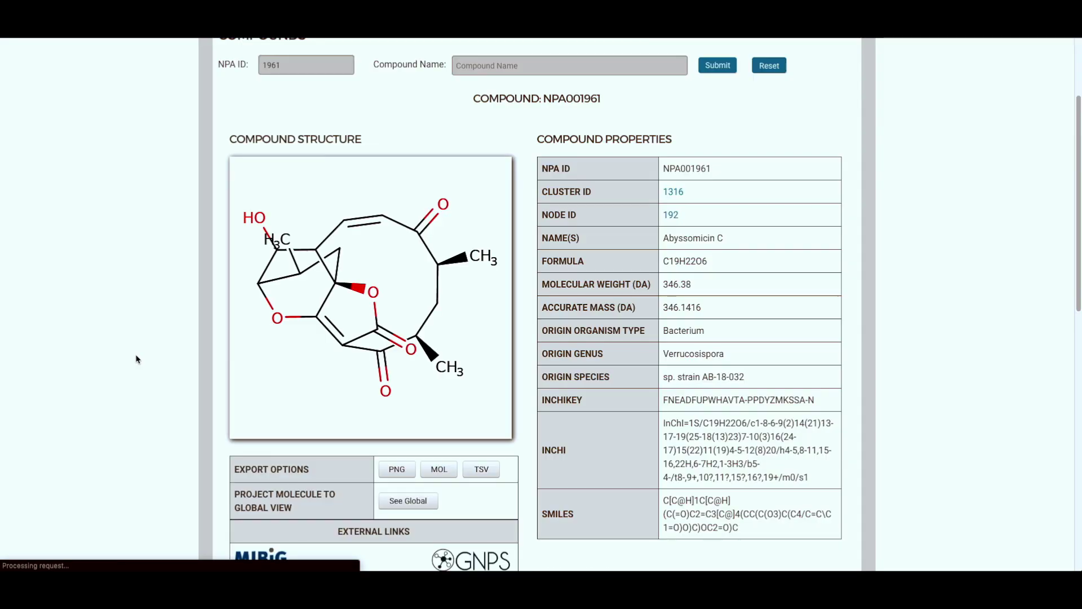
Step: Examine the compound's structure, properties, export options, external links, original isolation reference and total synthesis citations
scroll(137, 359, up, 1)
scroll(141, 360, down, 1)
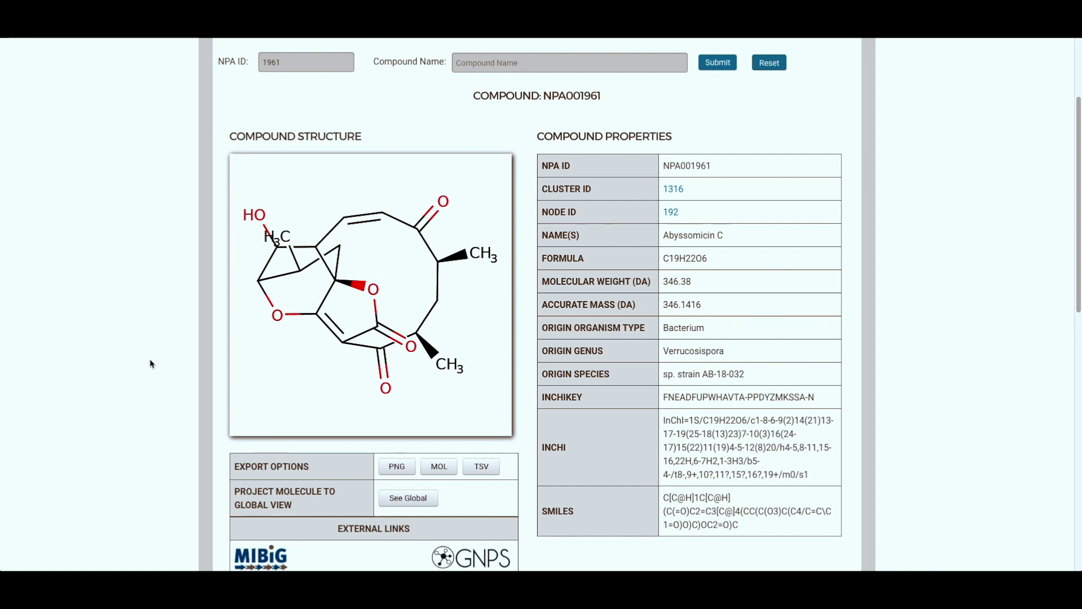
scroll(151, 364, up, 1)
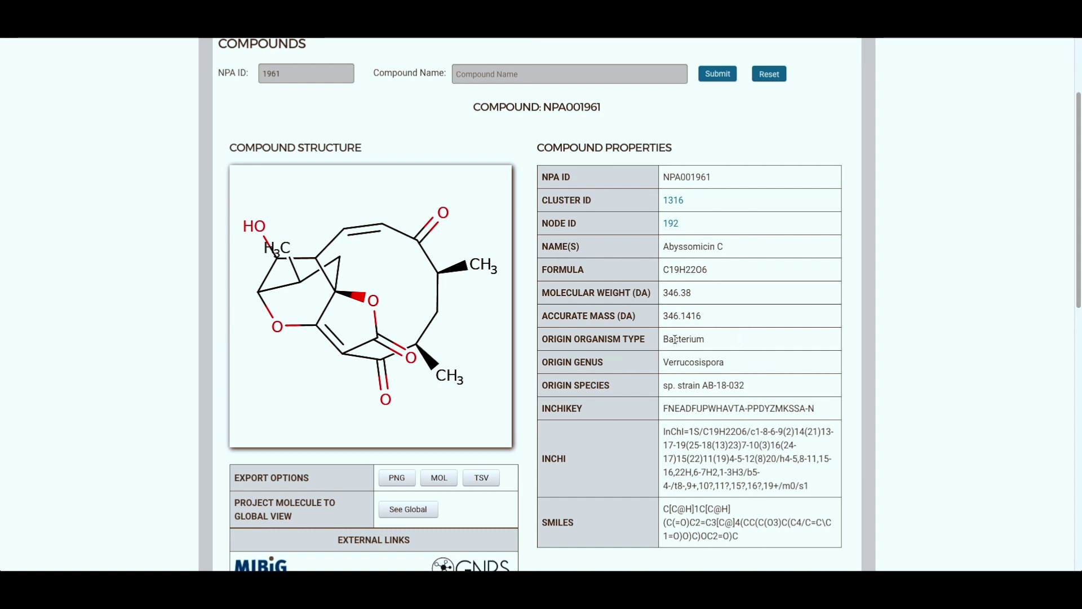
scroll(611, 414, down, 2)
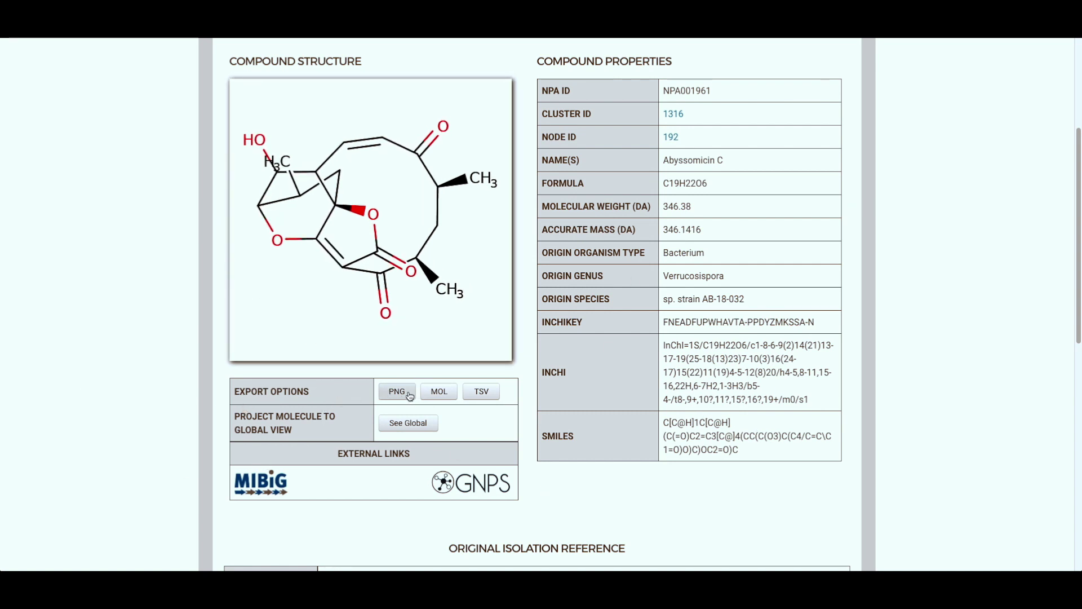
scroll(348, 443, down, 1)
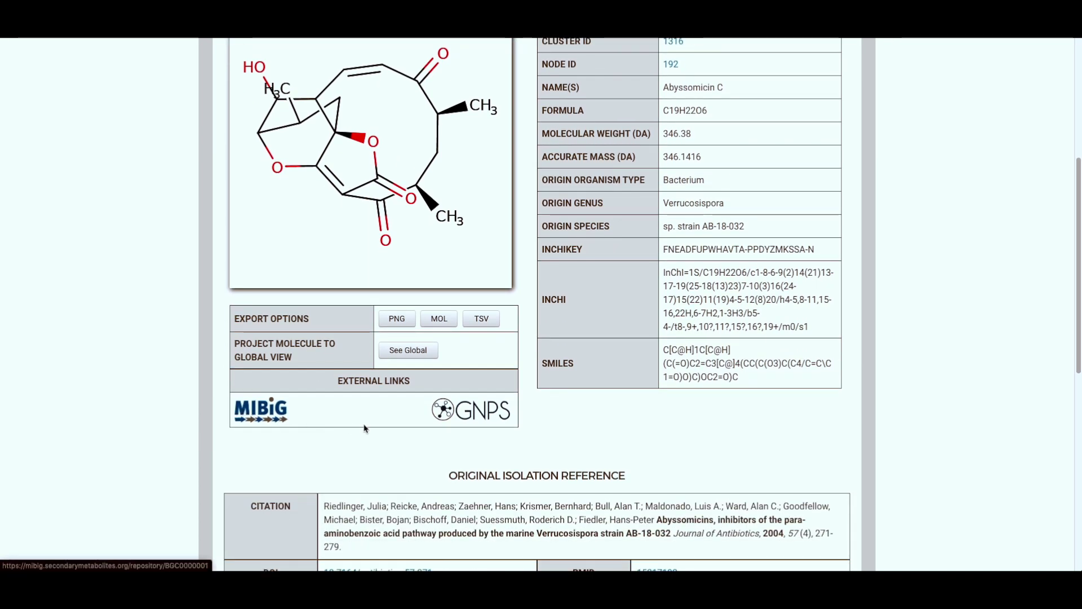
scroll(167, 458, down, 4)
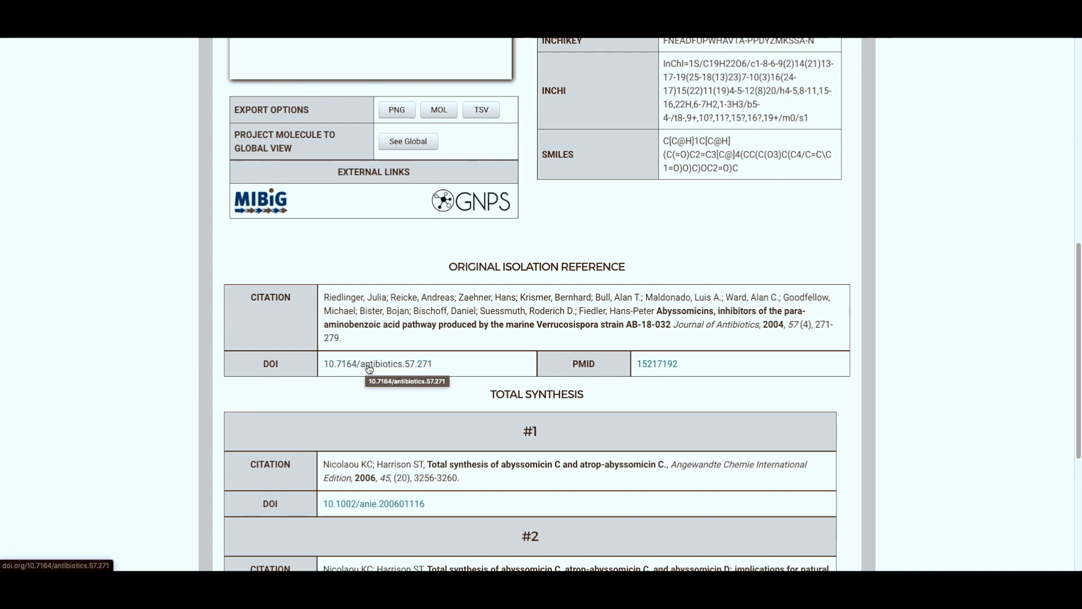
scroll(180, 419, down, 3)
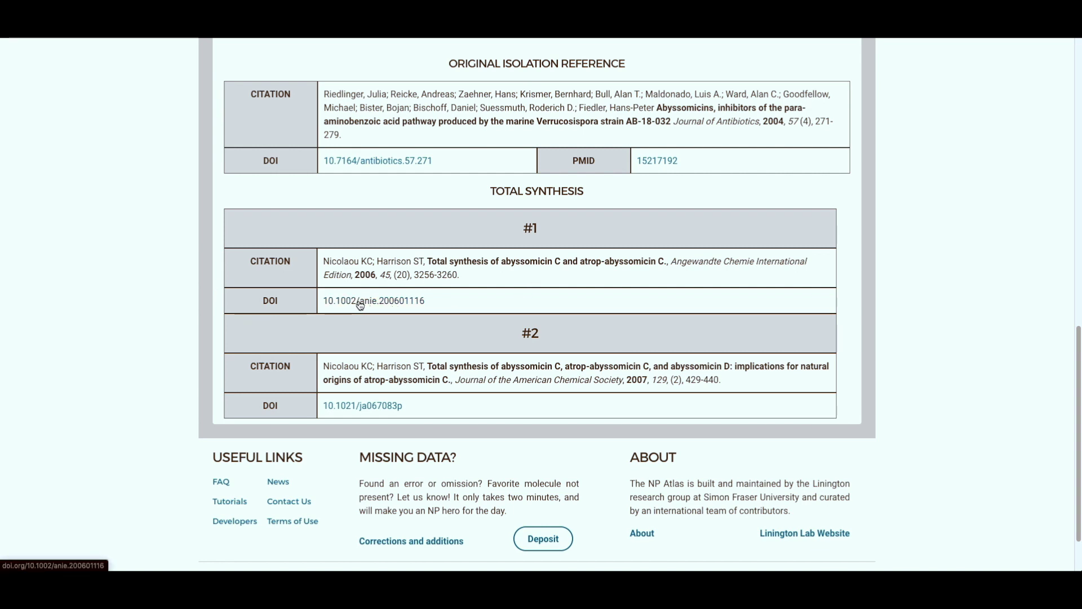
scroll(213, 308, up, 9)
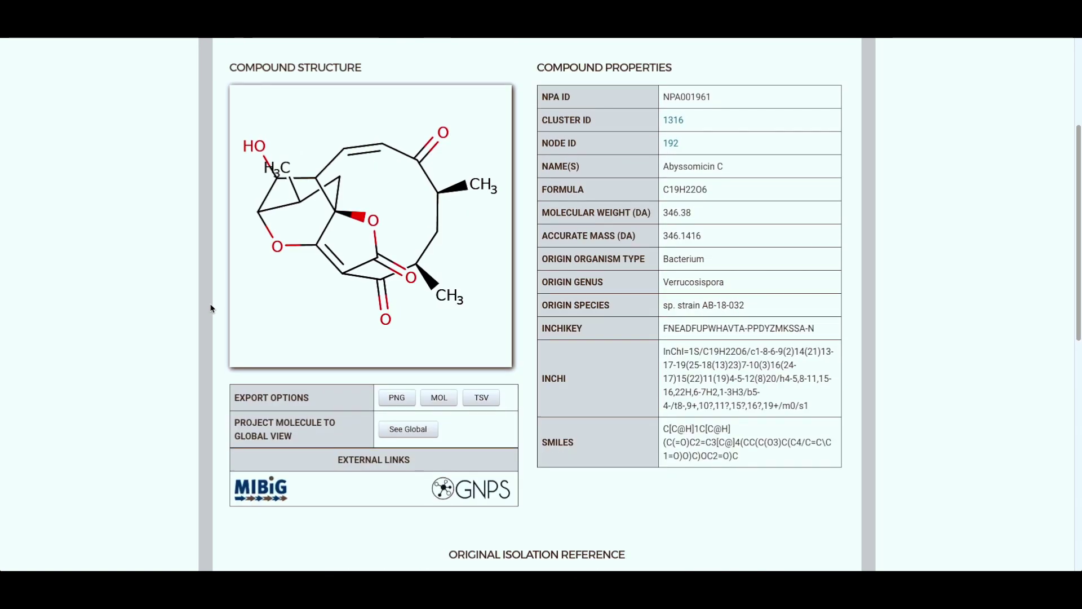
scroll(213, 307, up, 2)
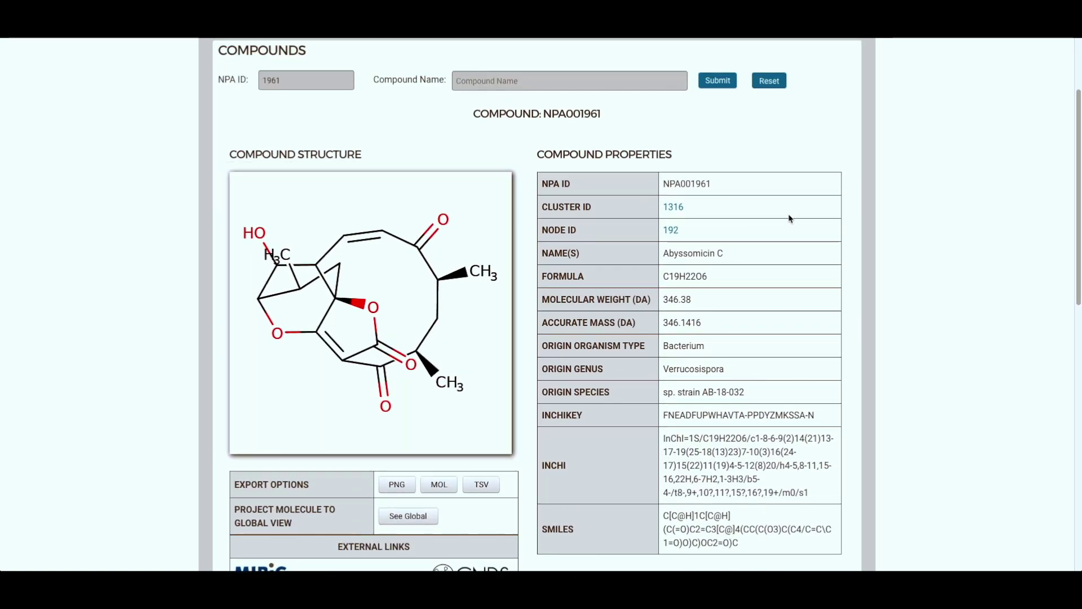
Step: Open the cluster that Abyssomicin C belongs to and inspect a compound in its network graph
click(675, 211)
scroll(159, 336, down, 3)
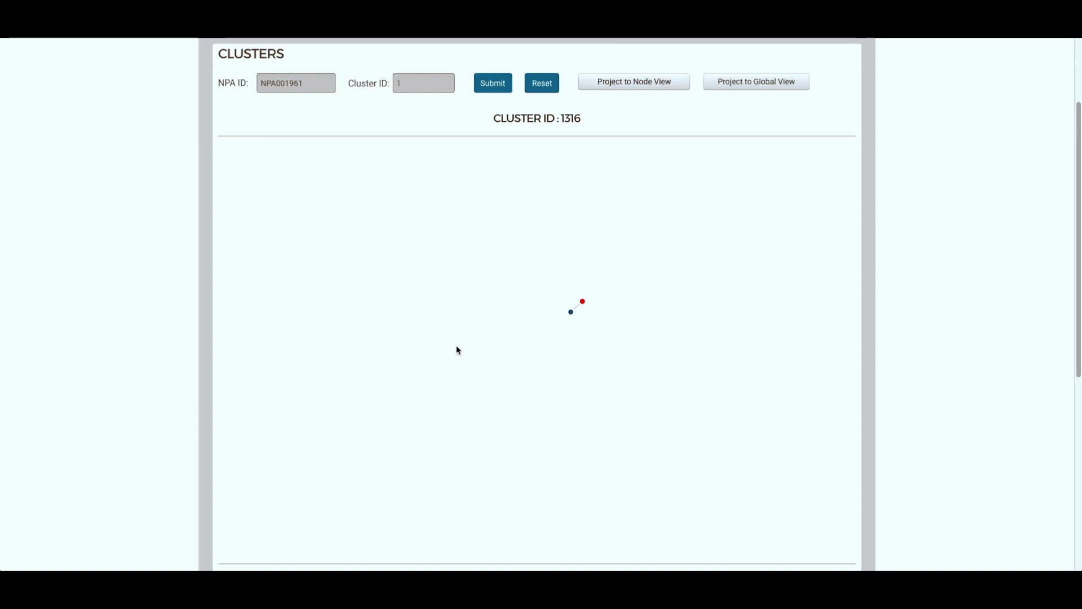
mouse_move(571, 312)
Step: Project the cluster to the node view and inspect the hub compounds of the connected clusters
click(632, 88)
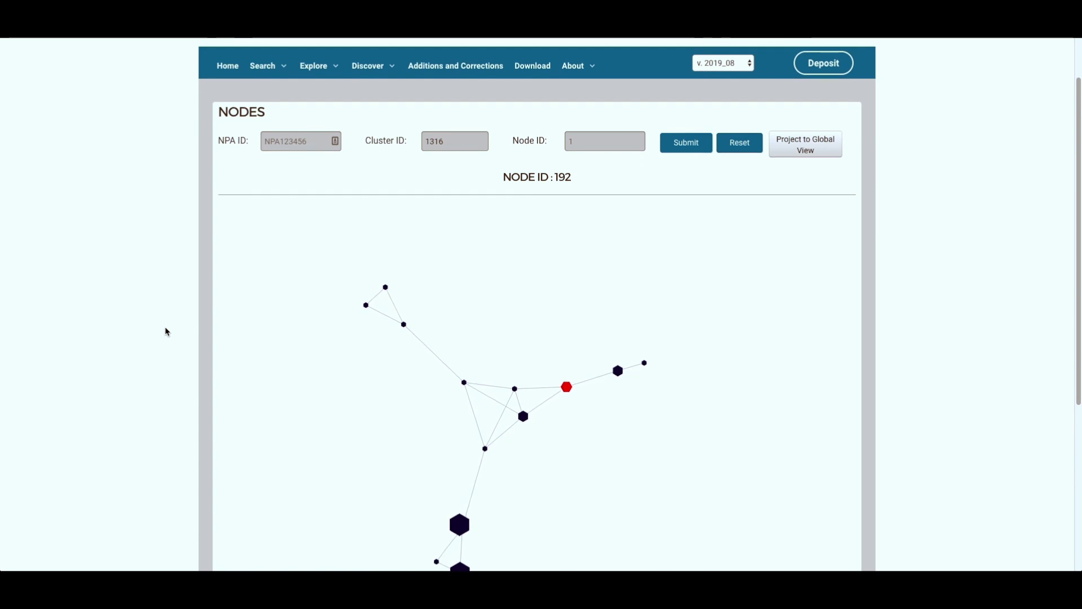
scroll(198, 345, down, 2)
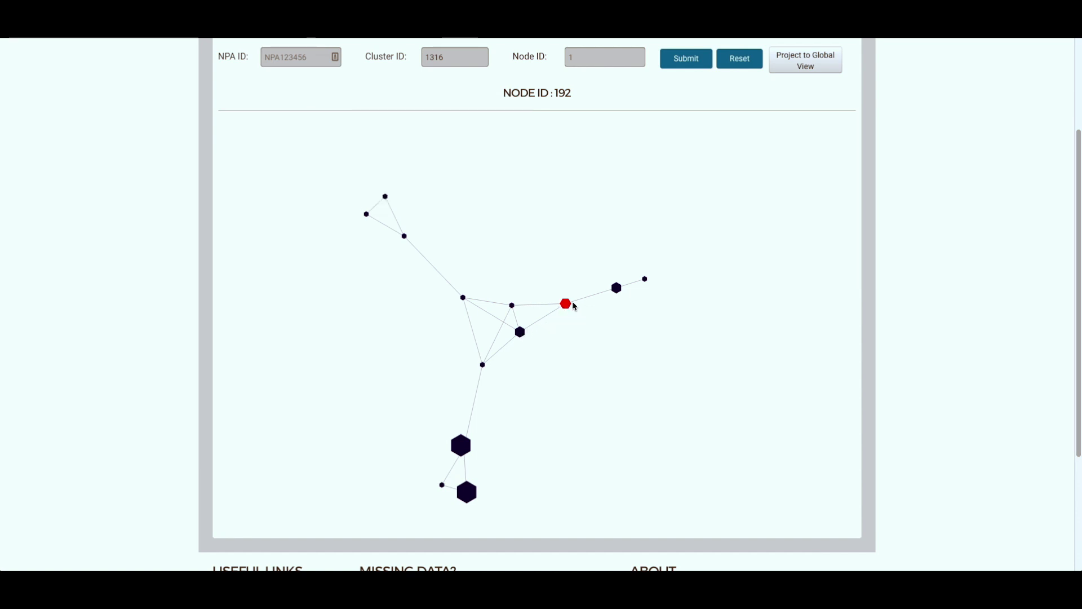
mouse_move(522, 333)
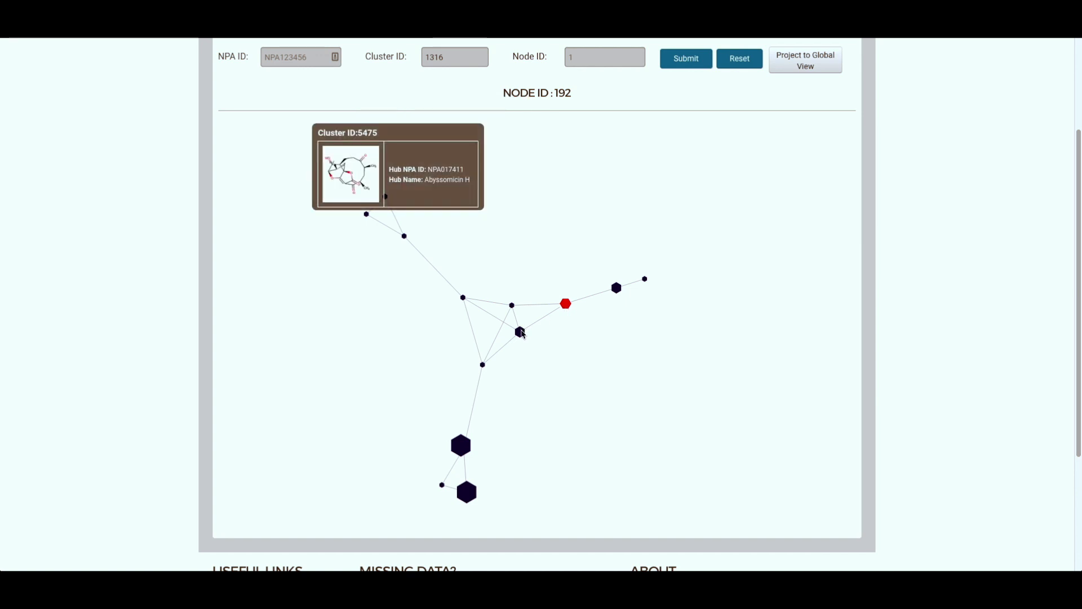
mouse_move(486, 368)
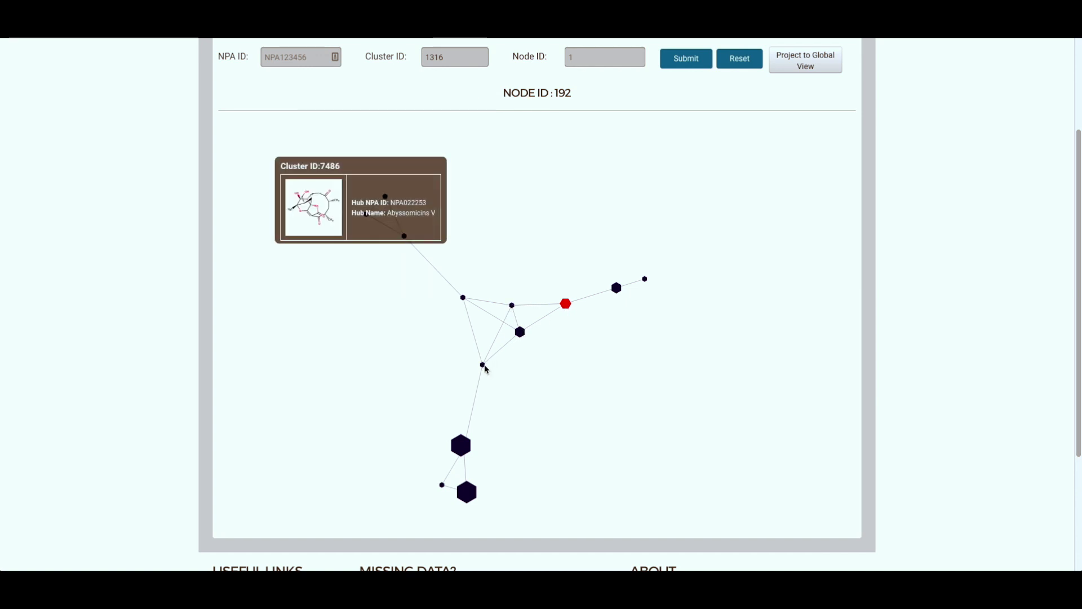
mouse_move(443, 489)
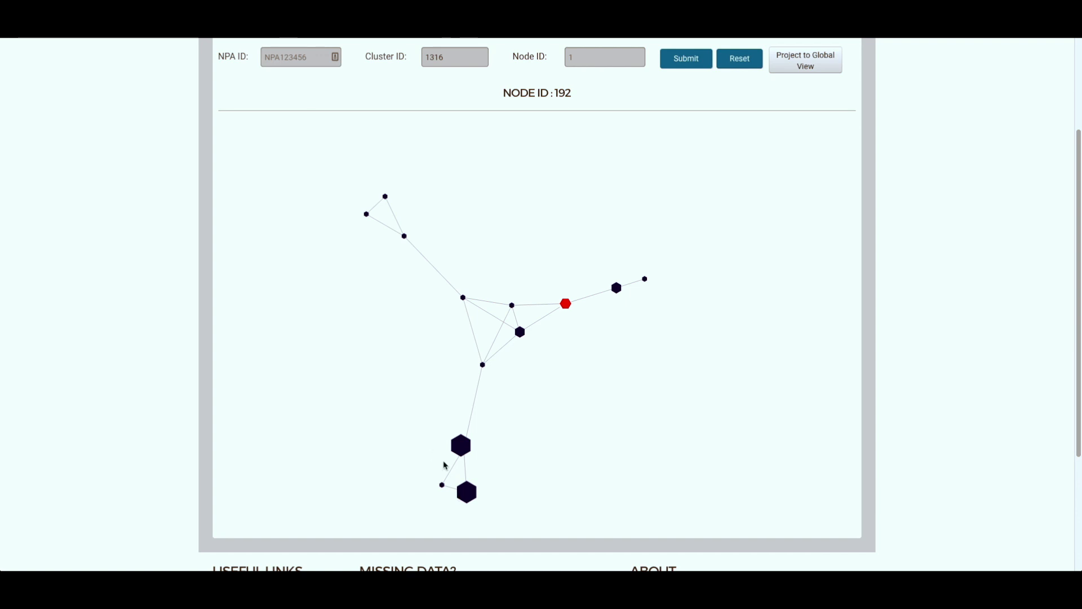
mouse_move(463, 299)
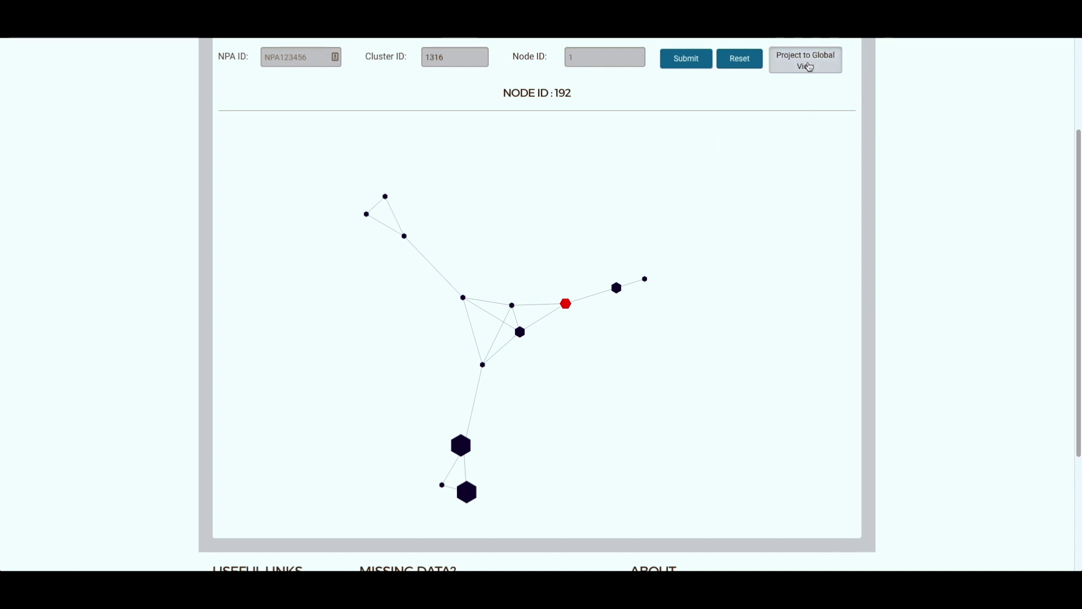
Step: Project node 192 to the global view and look over the whole network
click(809, 67)
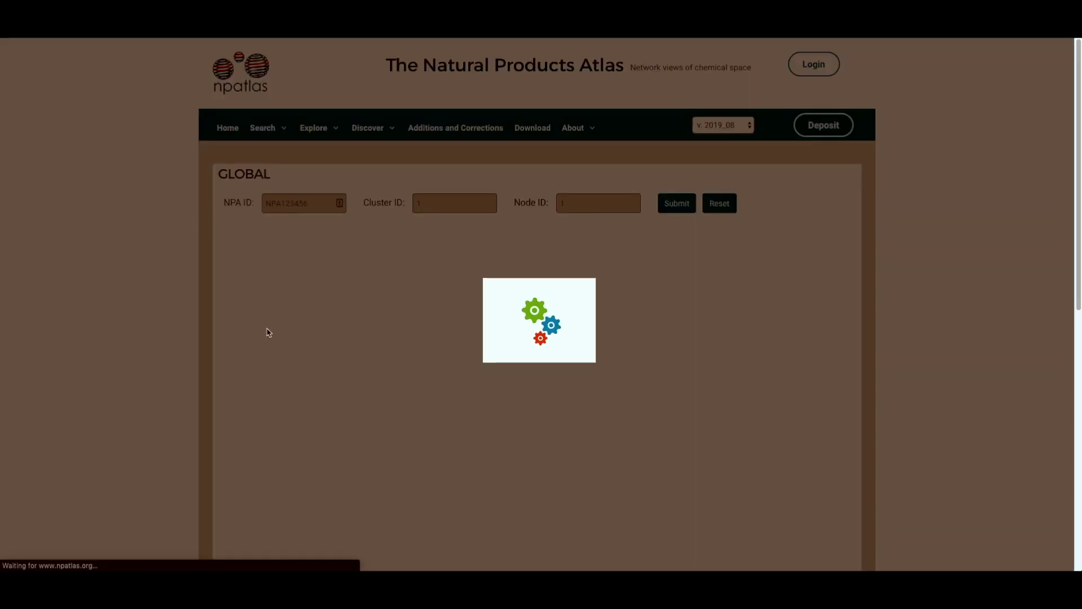
scroll(162, 357, down, 3)
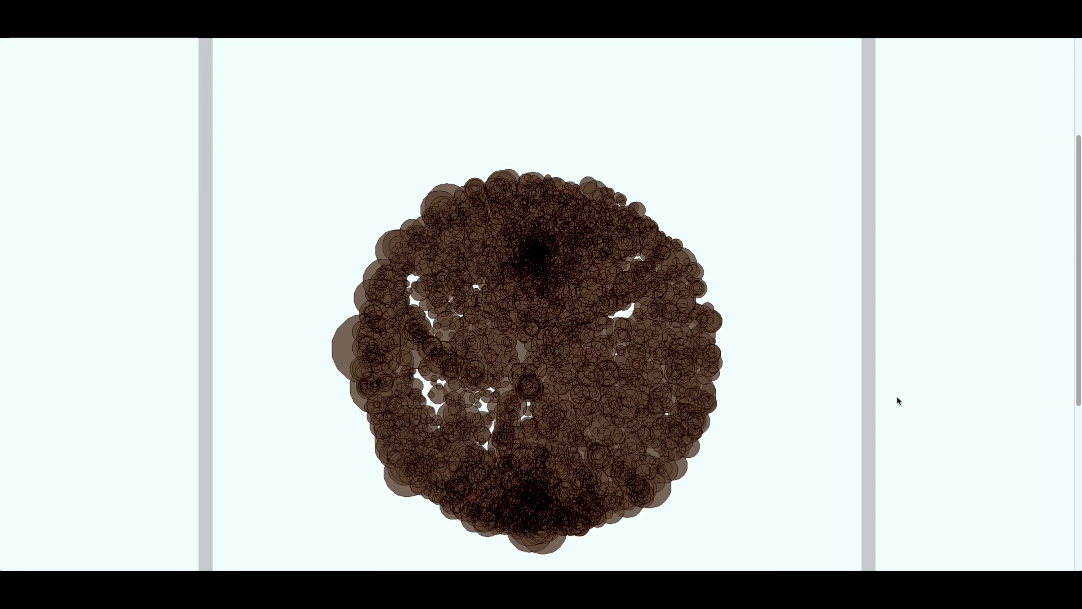
scroll(945, 290, up, 3)
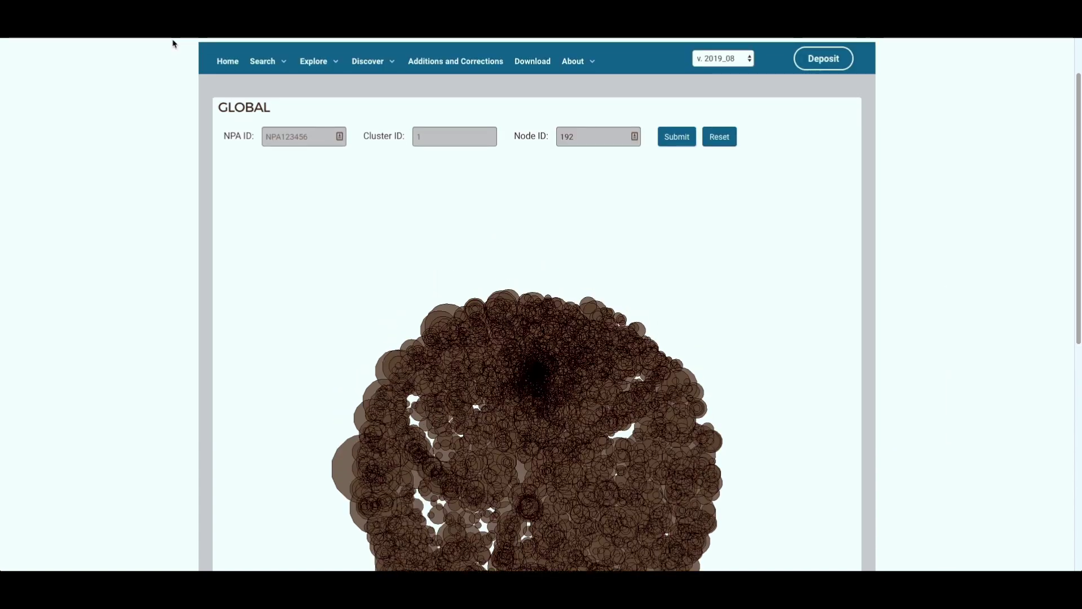
Step: Run a basic search for compounds with the source genus Streptomyces
mouse_move(315, 64)
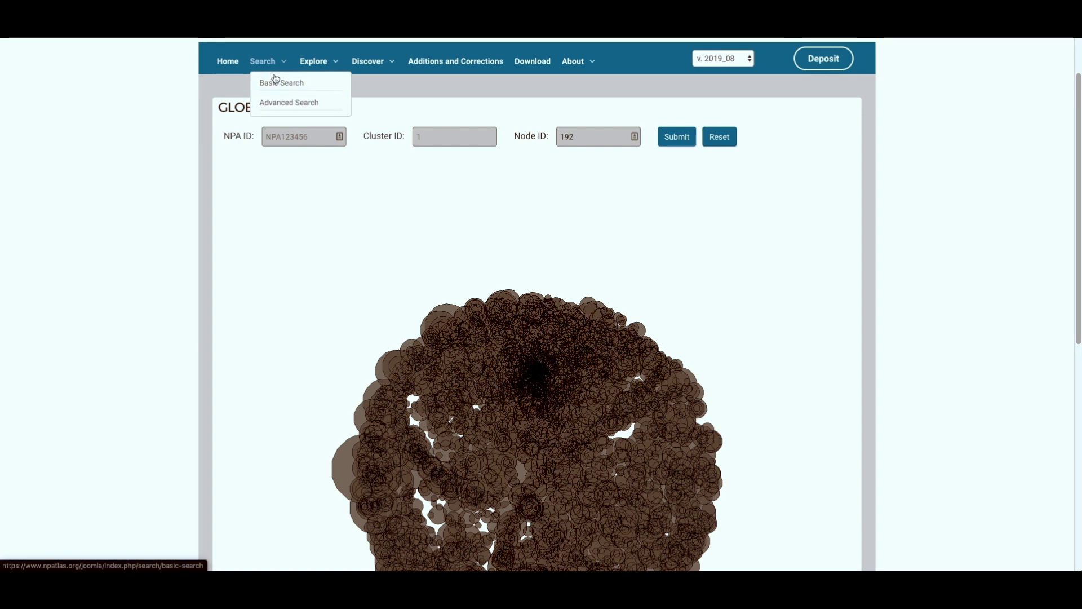
click(276, 84)
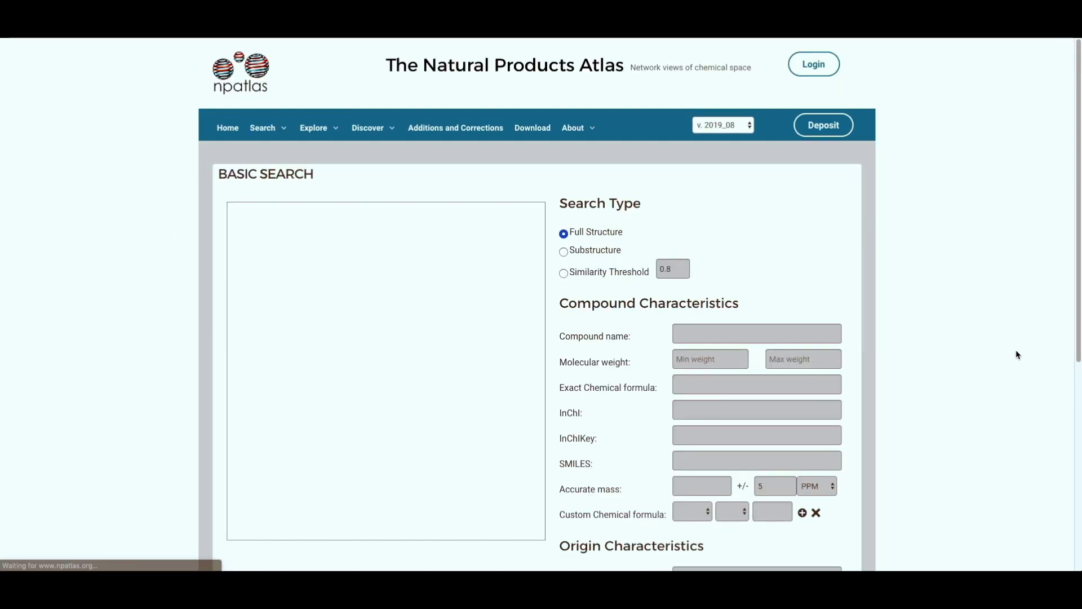
scroll(964, 386, down, 3)
click(789, 372)
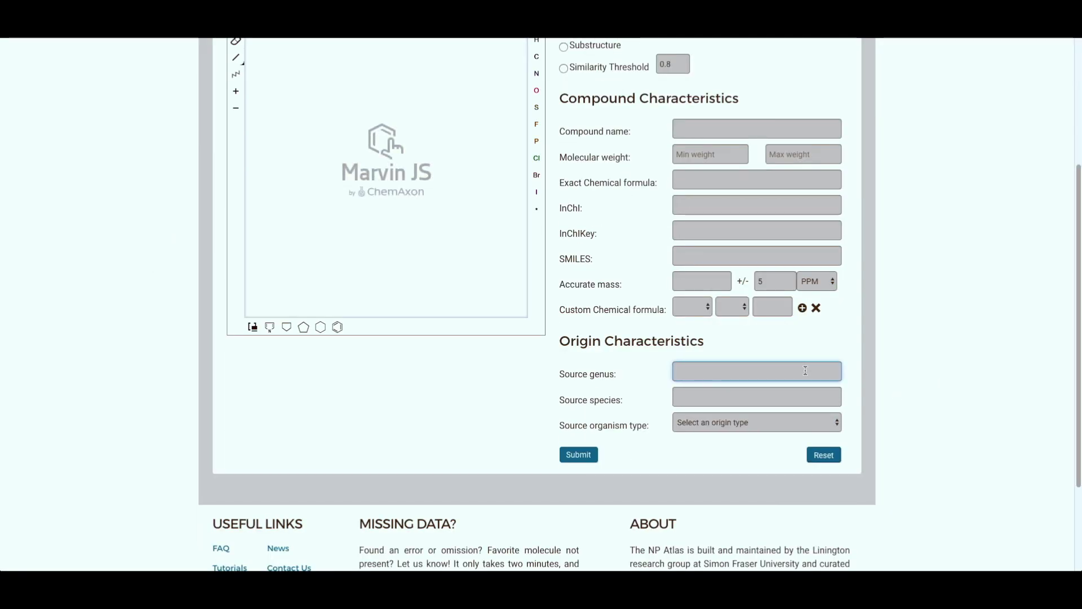
text(st)
click(765, 389)
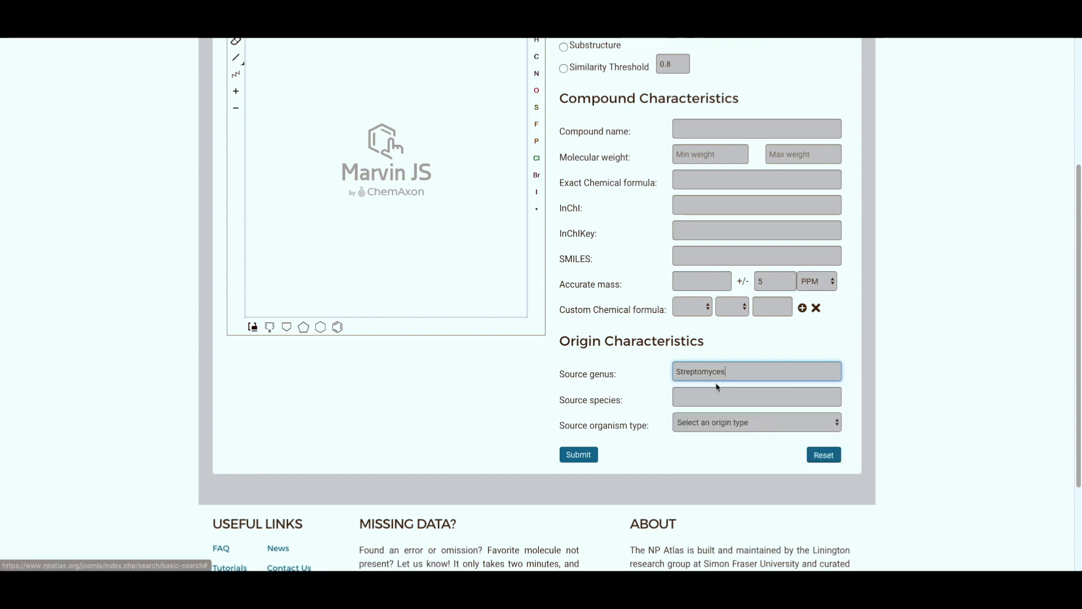
click(579, 454)
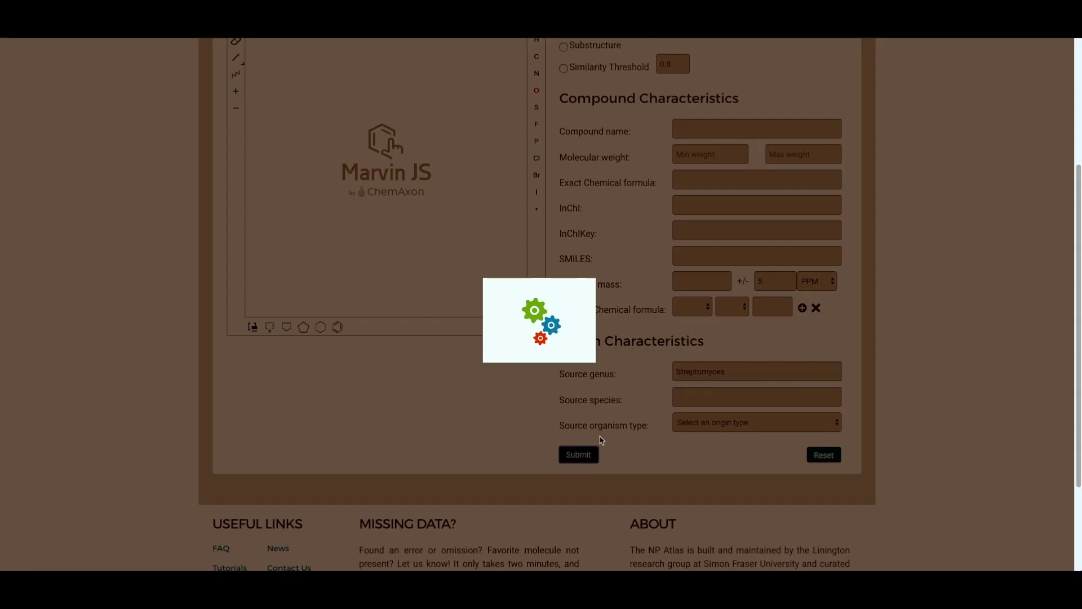
Step: Project all Streptomyces search results to the global view and view the highlighted nodes
scroll(577, 412, down, 5)
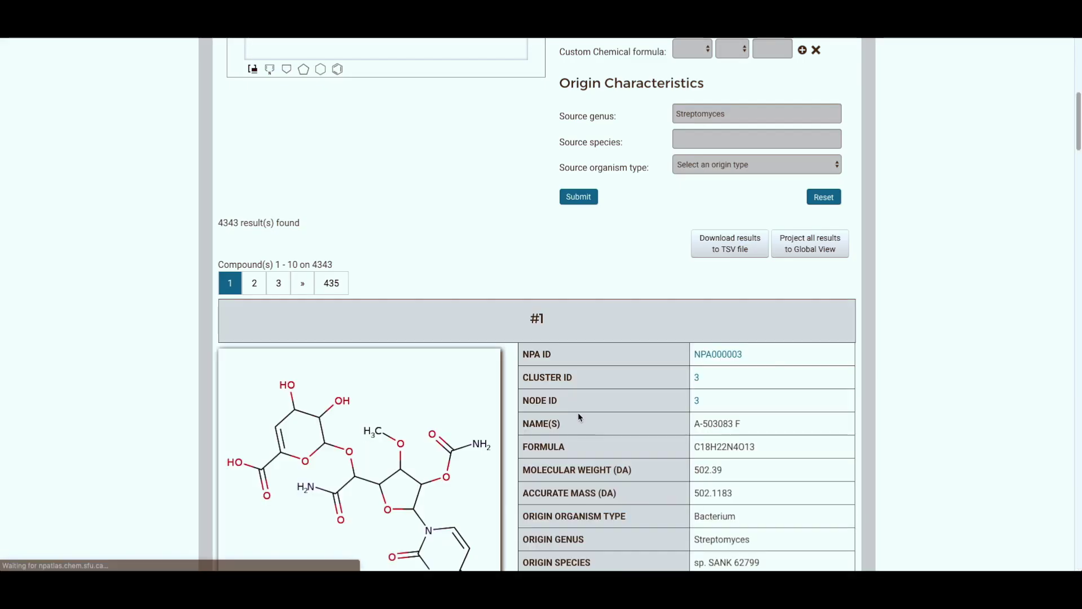
click(809, 254)
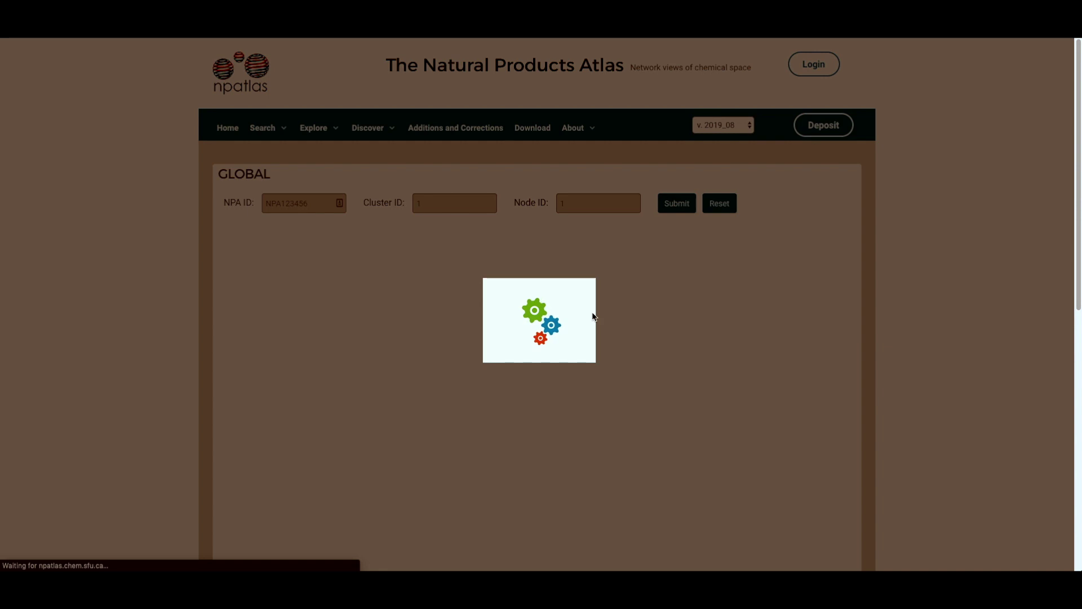
scroll(811, 374, down, 1)
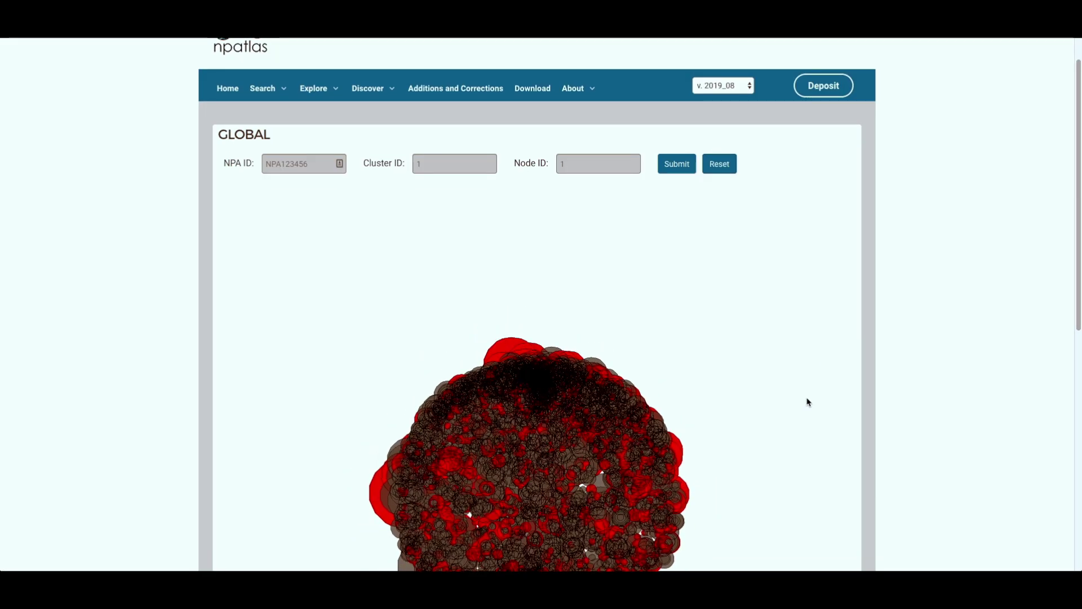
scroll(918, 464, down, 5)
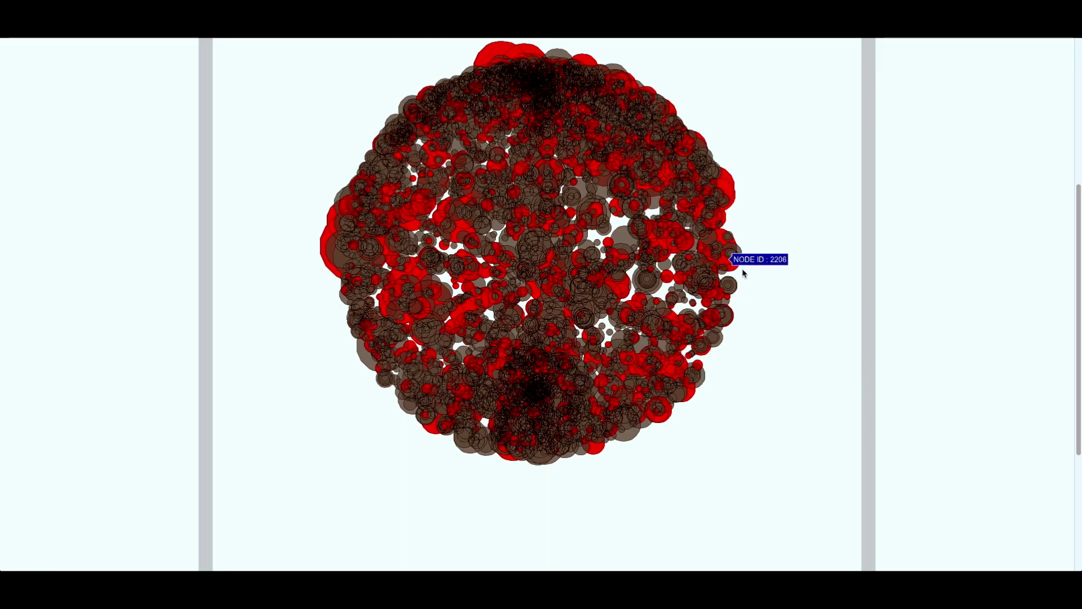